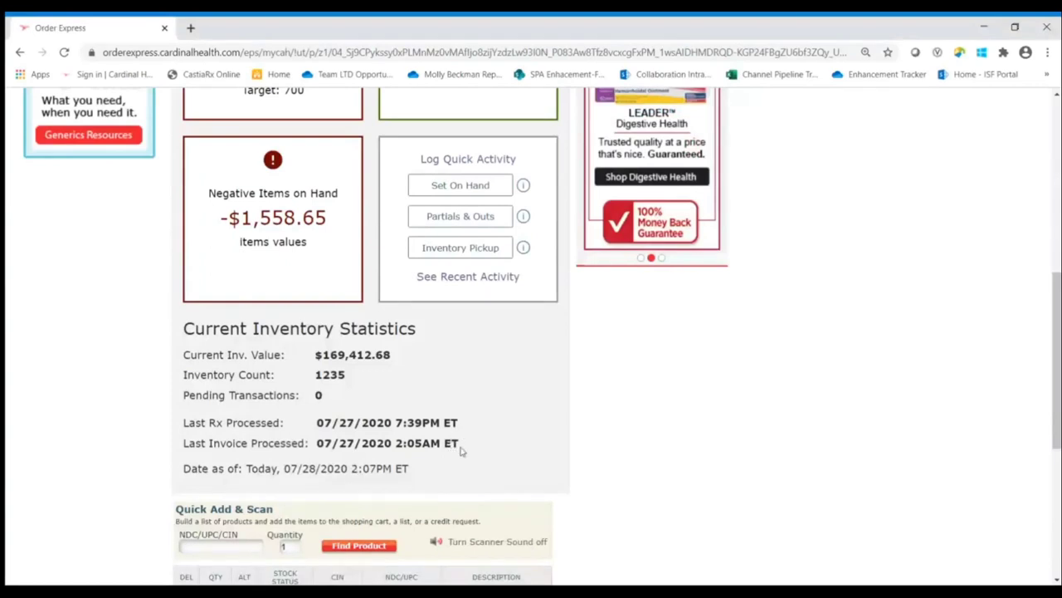
- Open the suggested order from the inventory dashboard and review its item columns, including rank, min, max, contract and cost
scroll(463, 450, "up", 4)
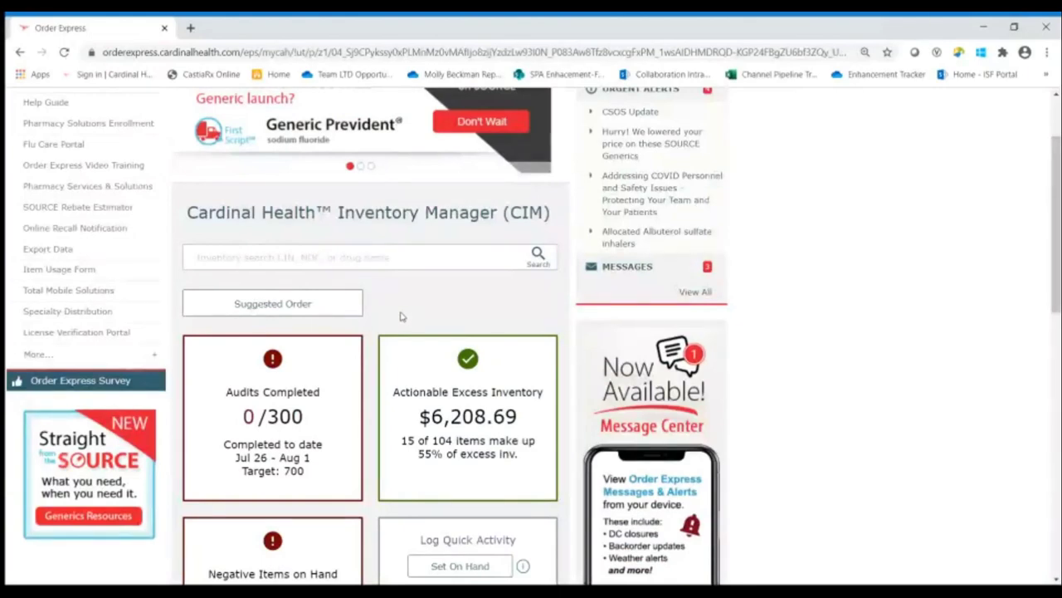
left_click(334, 315)
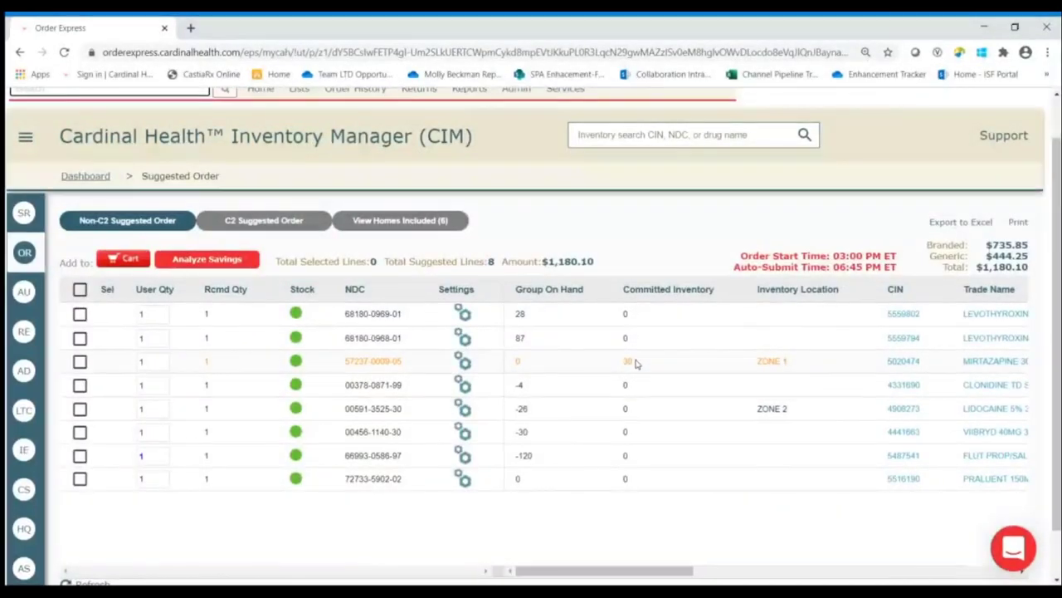
scroll(636, 363, "right", 5)
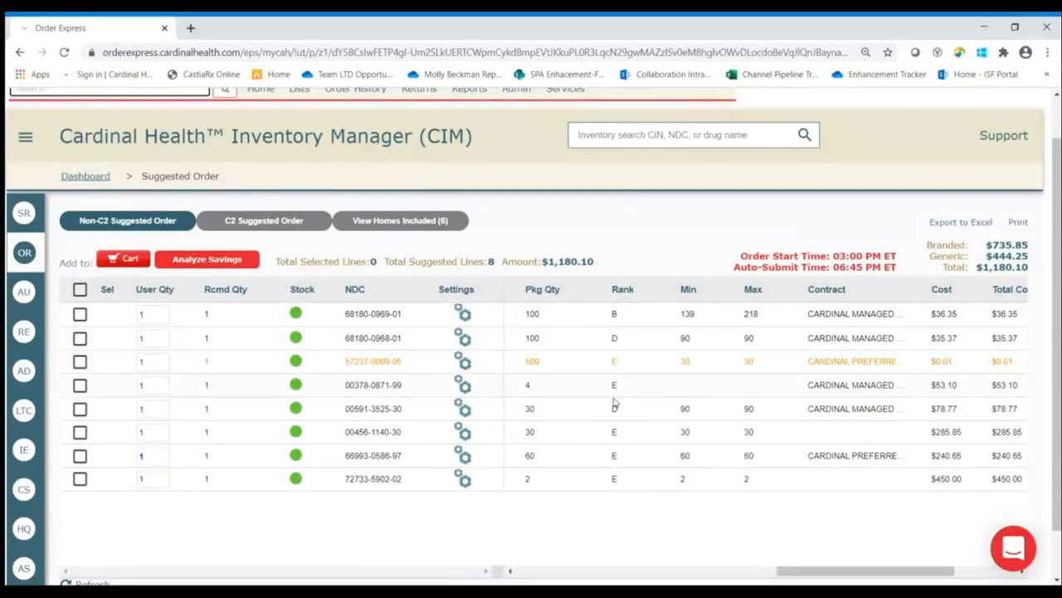
scroll(614, 402, "left", 5)
scroll(614, 403, "left", 3)
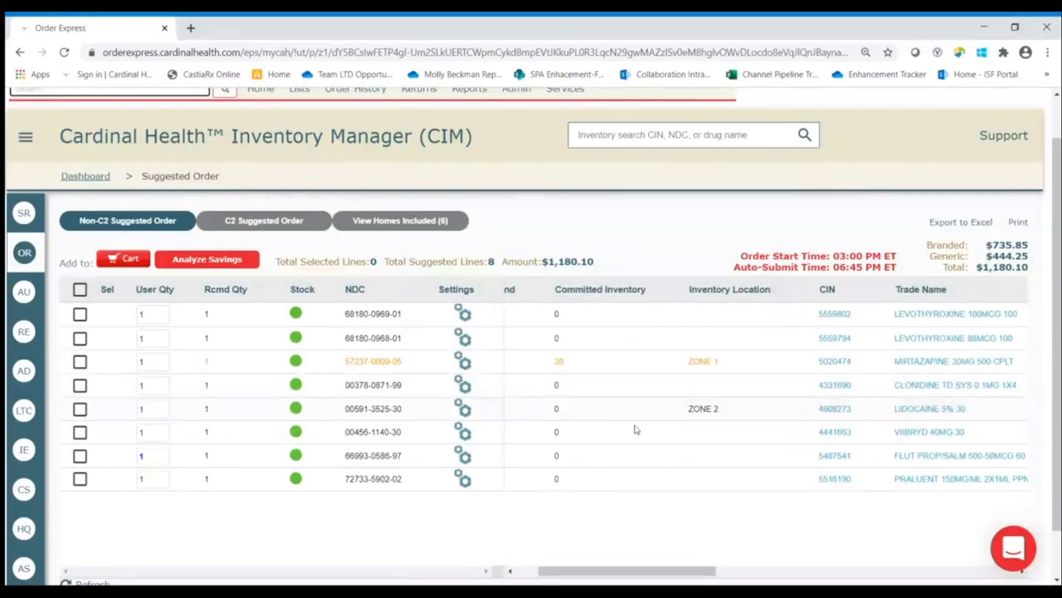
scroll(682, 425, "up", 1)
scroll(682, 425, "up", 1)
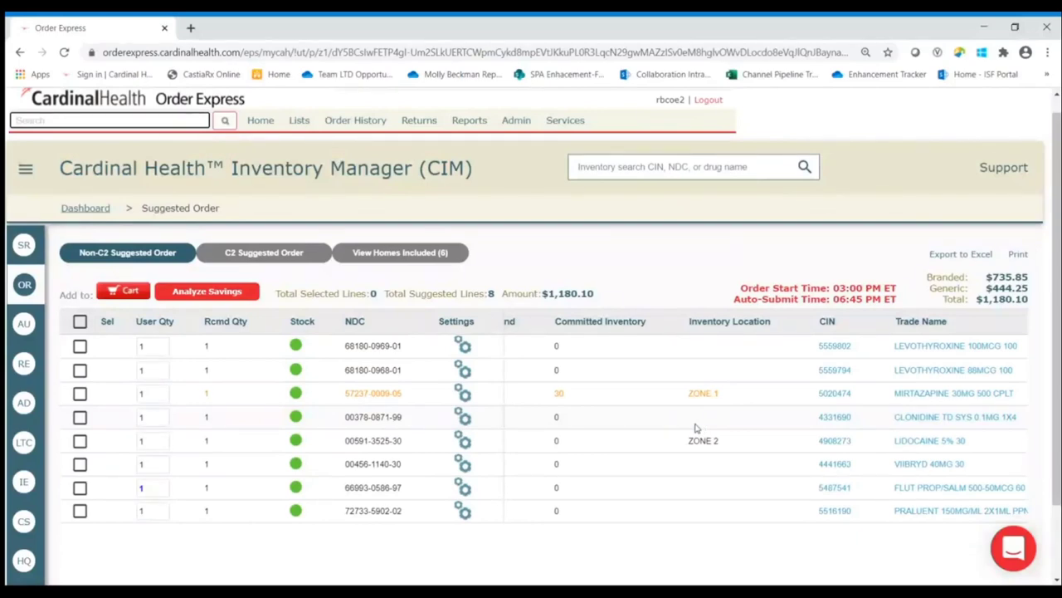
- Open the item settings for LEVOTHYROXINE 100MCG 100 and look at the hold start date calendar without choosing a date
left_click(466, 347)
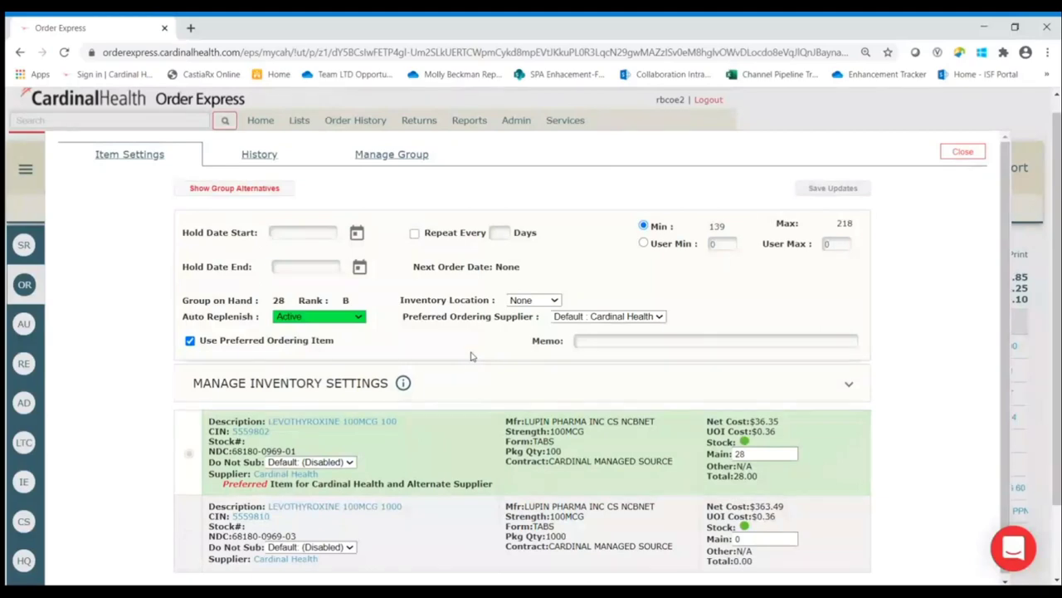
scroll(471, 356, "down", 1)
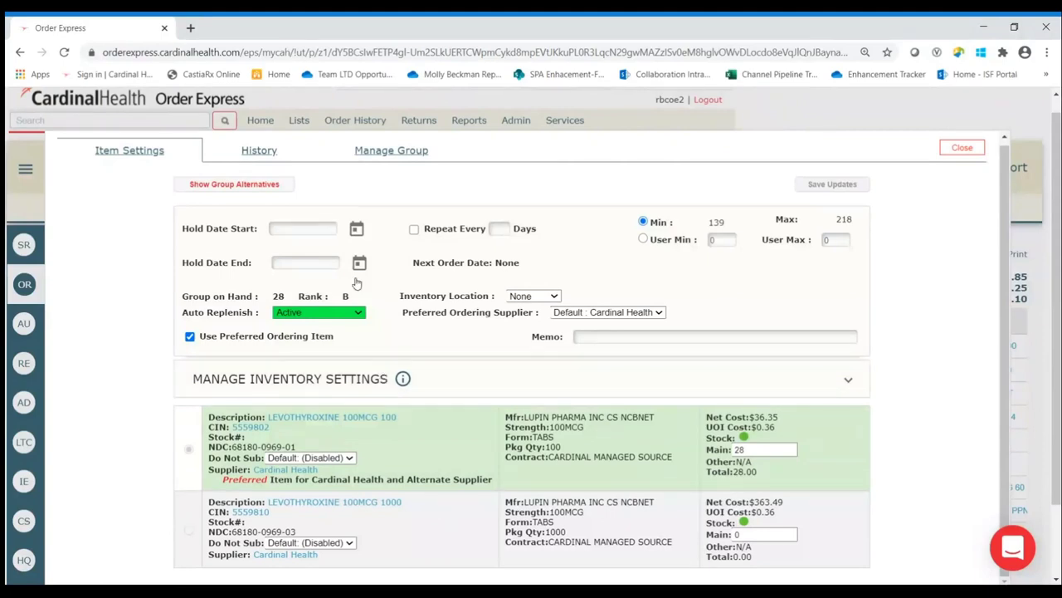
left_click(359, 234)
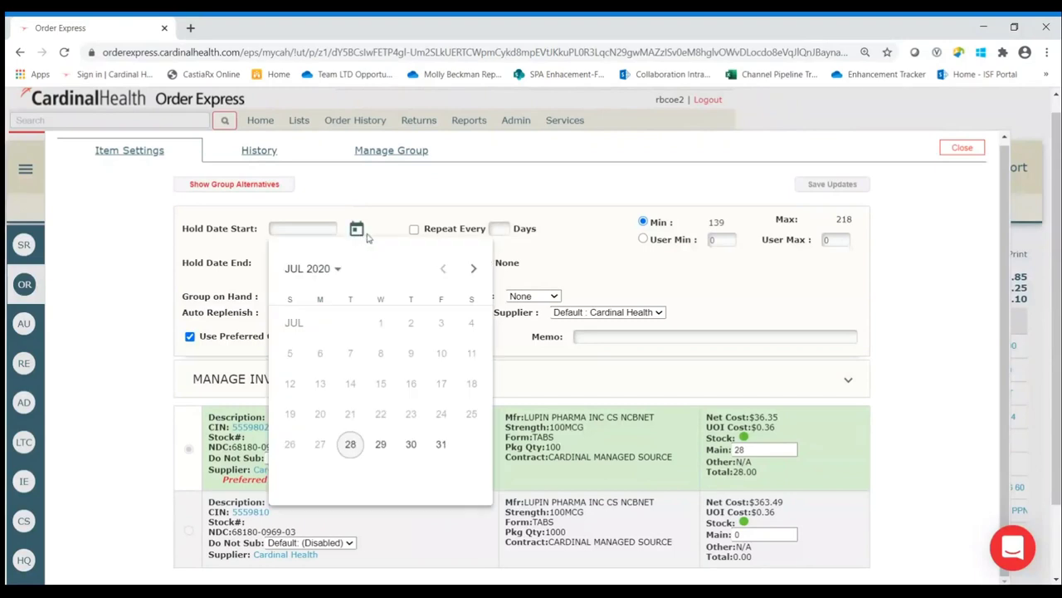
left_click(396, 236)
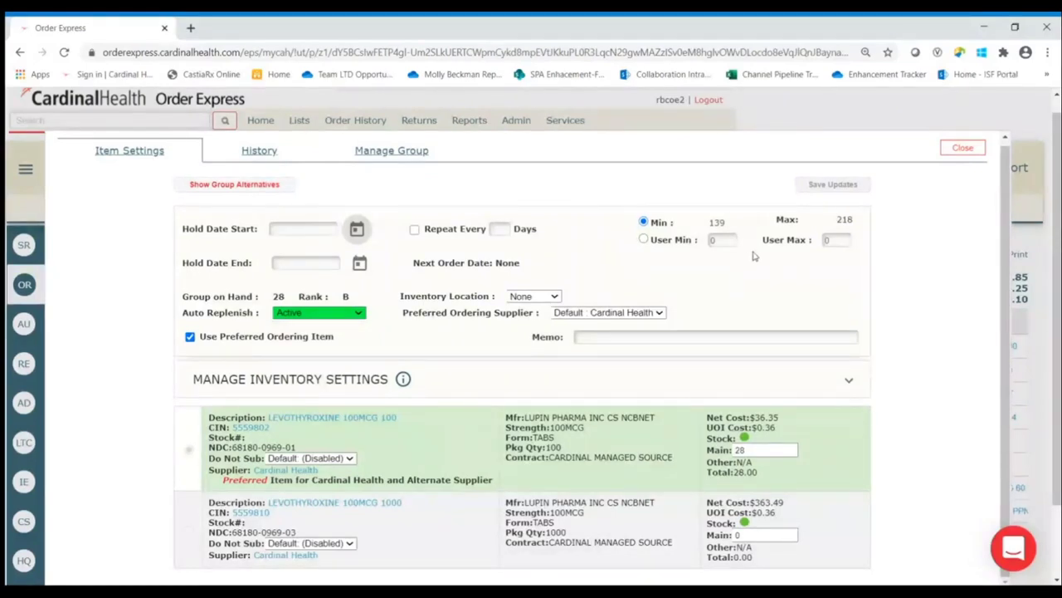
- Try the User Min option for the item, switch back to Min, and close the item settings without saving
left_click(645, 242)
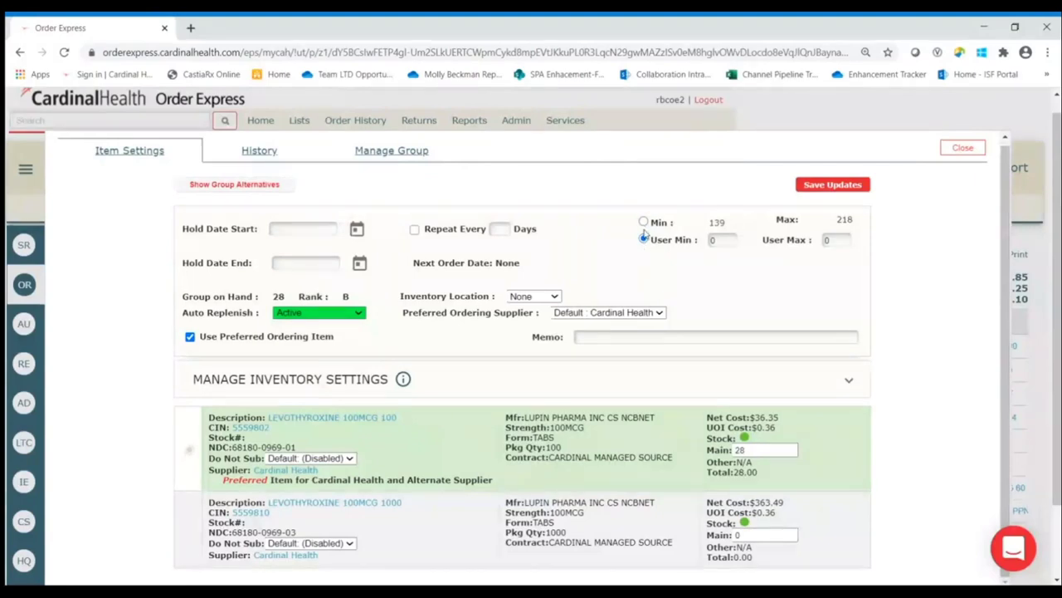
left_click(644, 226)
left_click(976, 152)
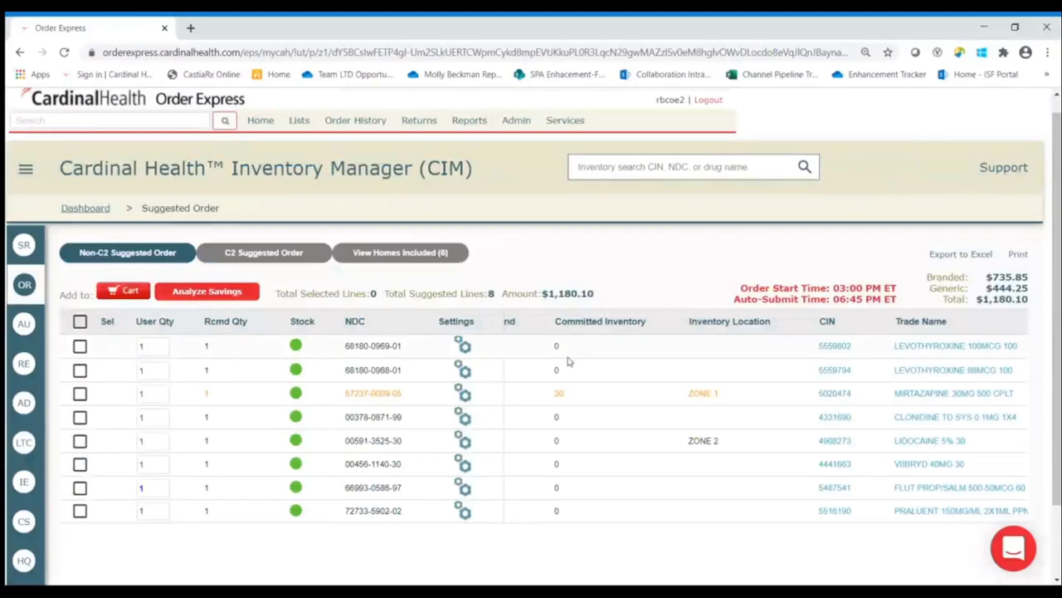
- Open the Alternate Supplier page and view the Warehouse supplier's receive settings, cancelling without changes
scroll(172, 539, "down", 2)
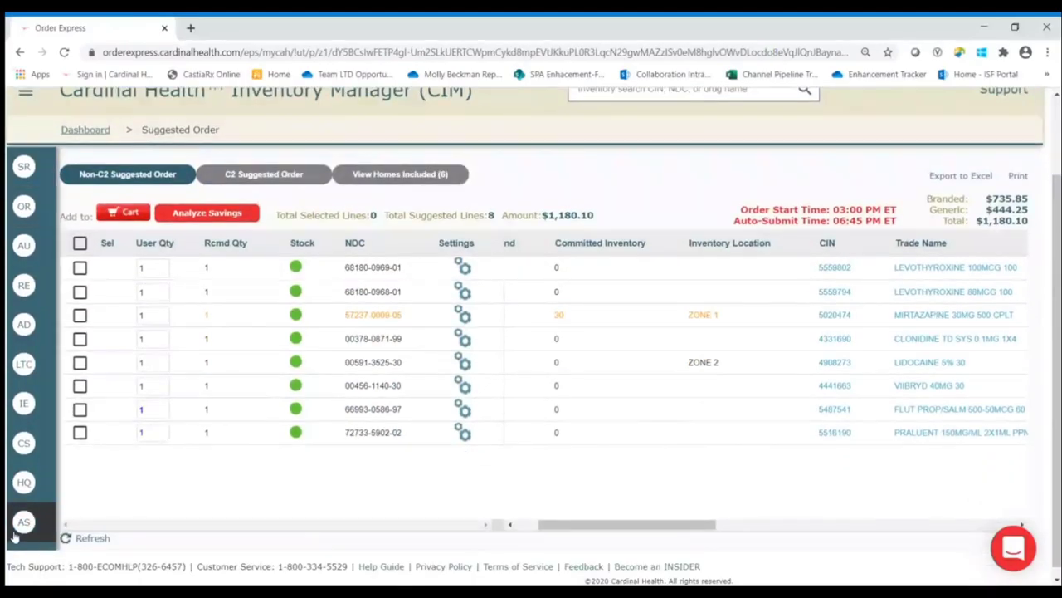
left_click(23, 525)
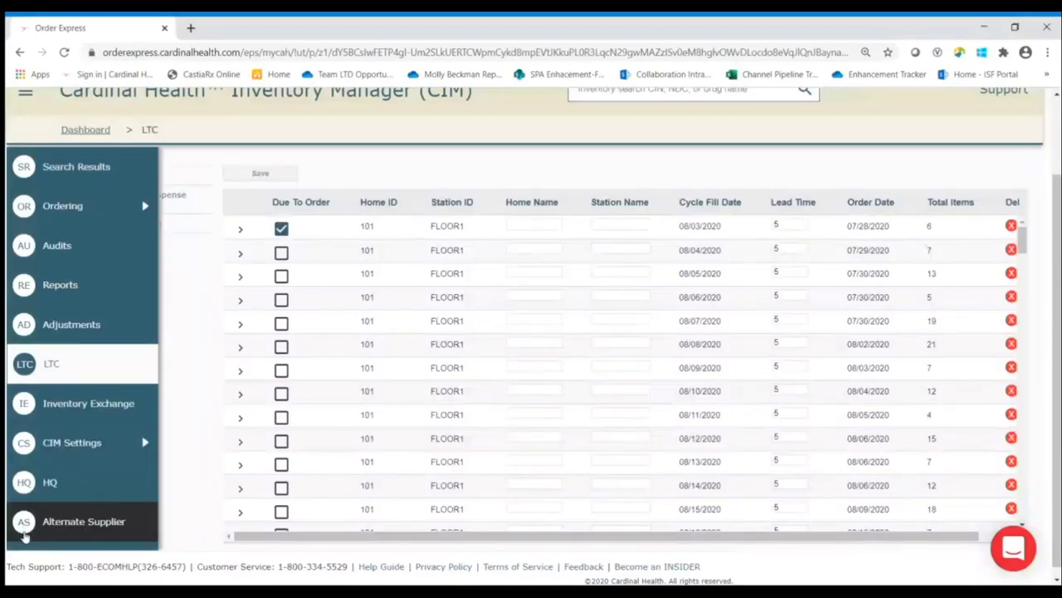
left_click(25, 534)
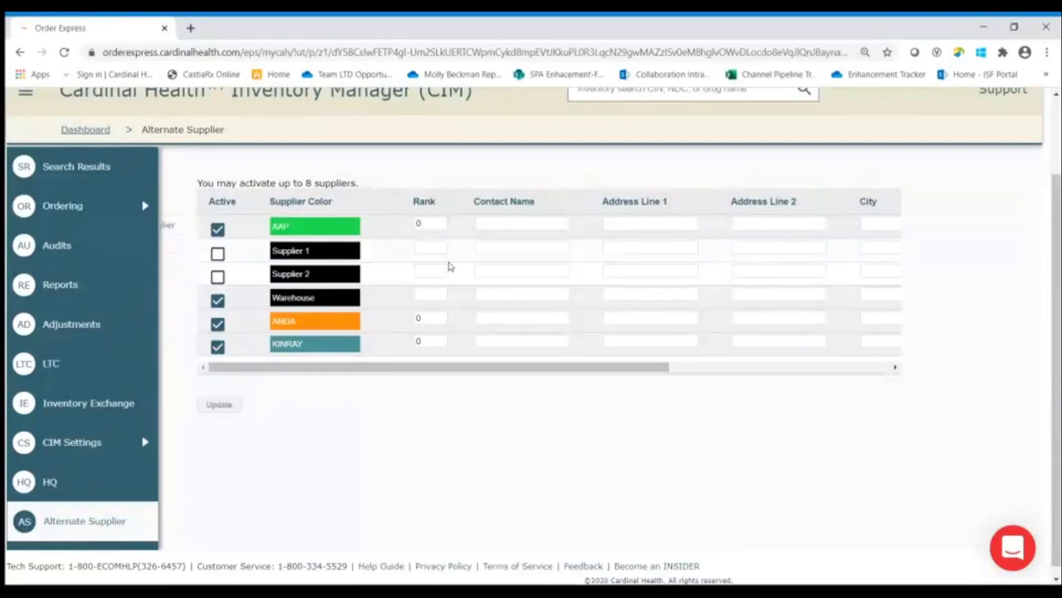
scroll(449, 266, "right", 4)
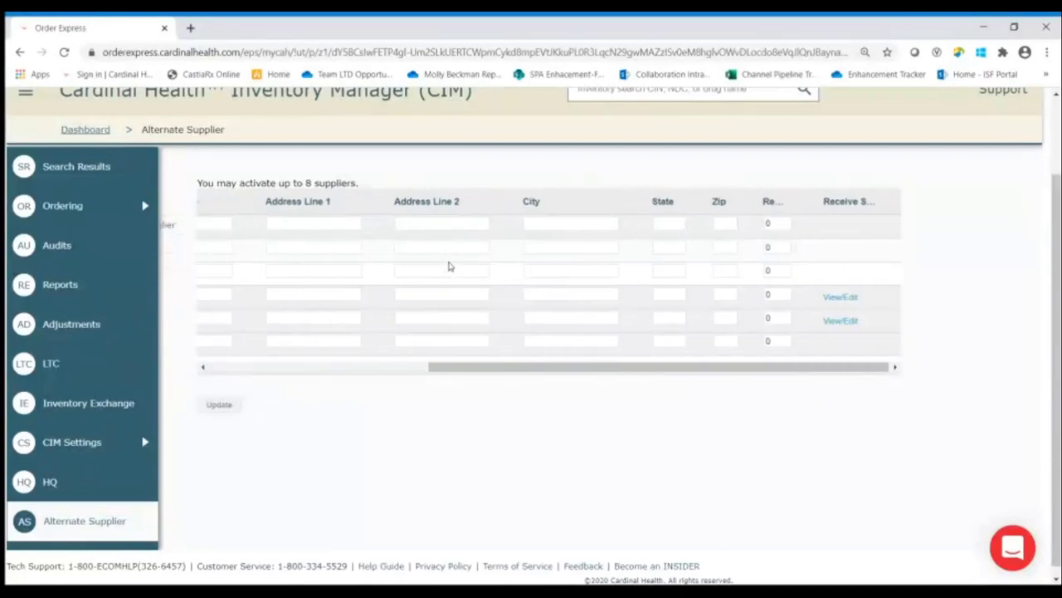
left_click(852, 307)
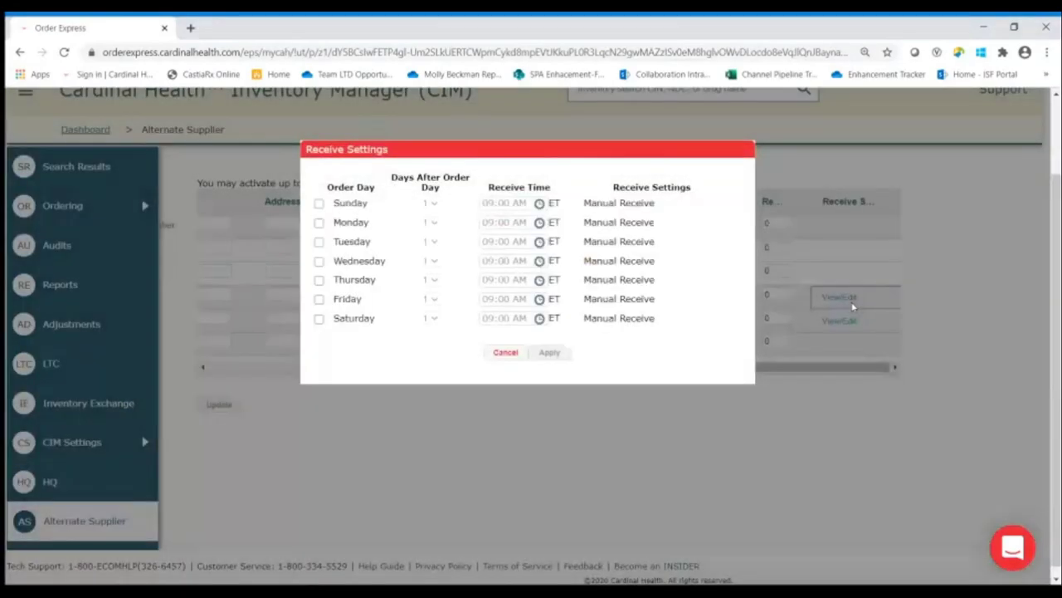
left_click(500, 355)
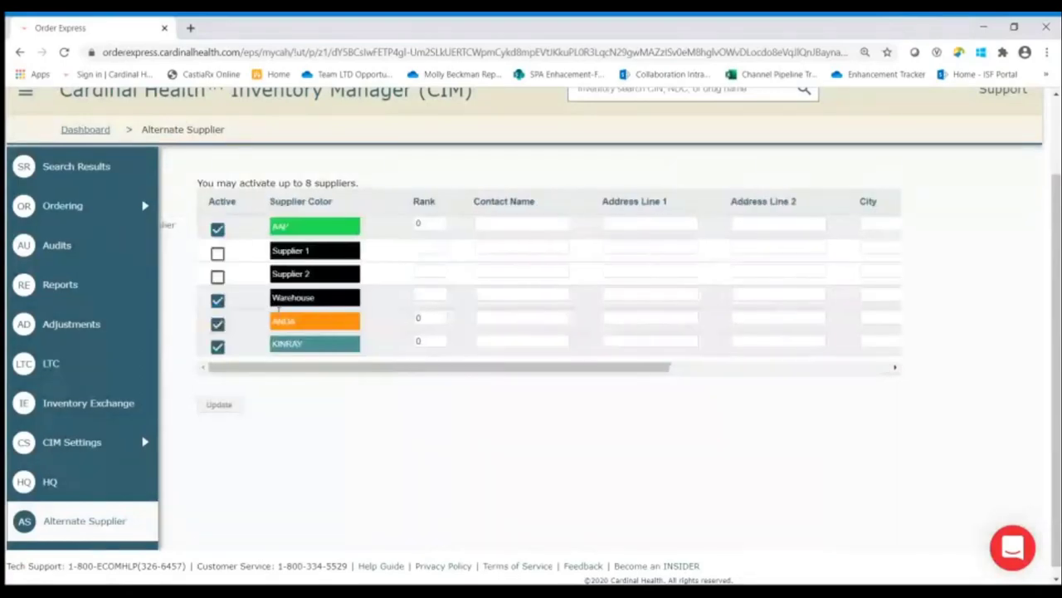
- Run the weekly Inventory Performance report with the ending date 07/25/2020
left_click(94, 302)
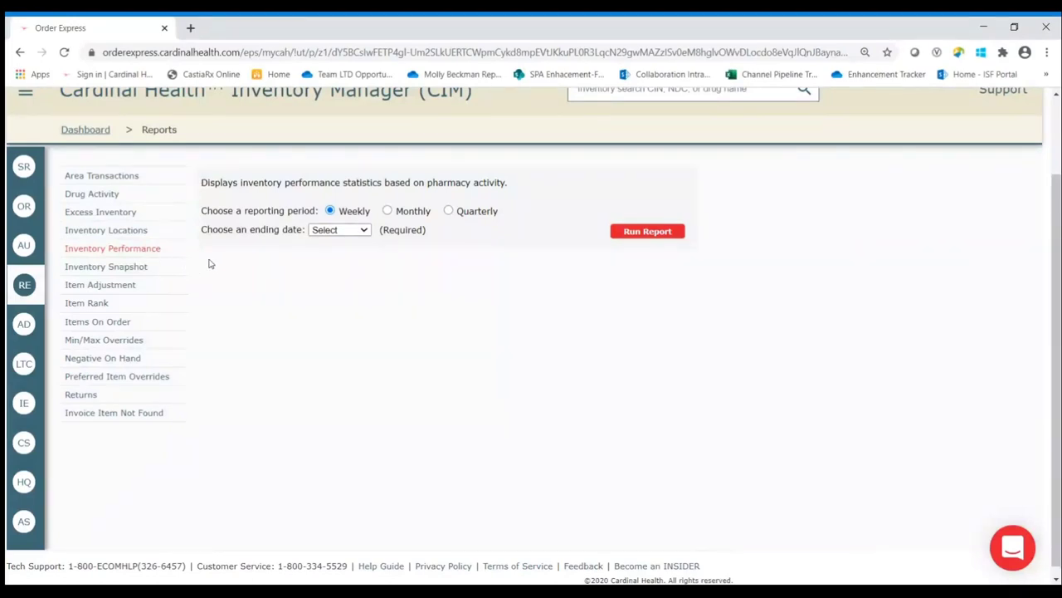
left_click(336, 230)
left_click(322, 257)
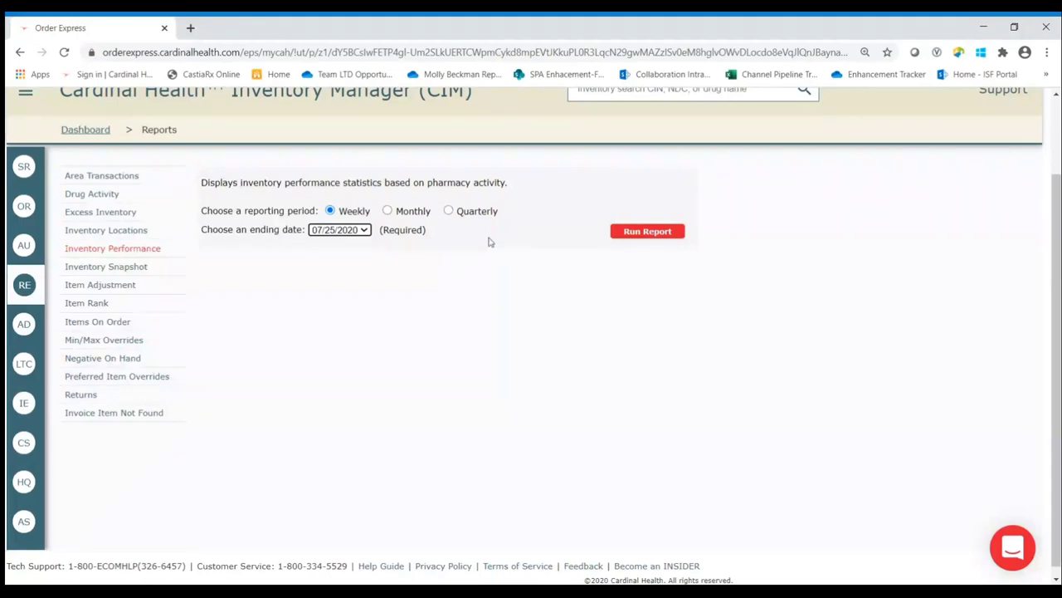
left_click(638, 241)
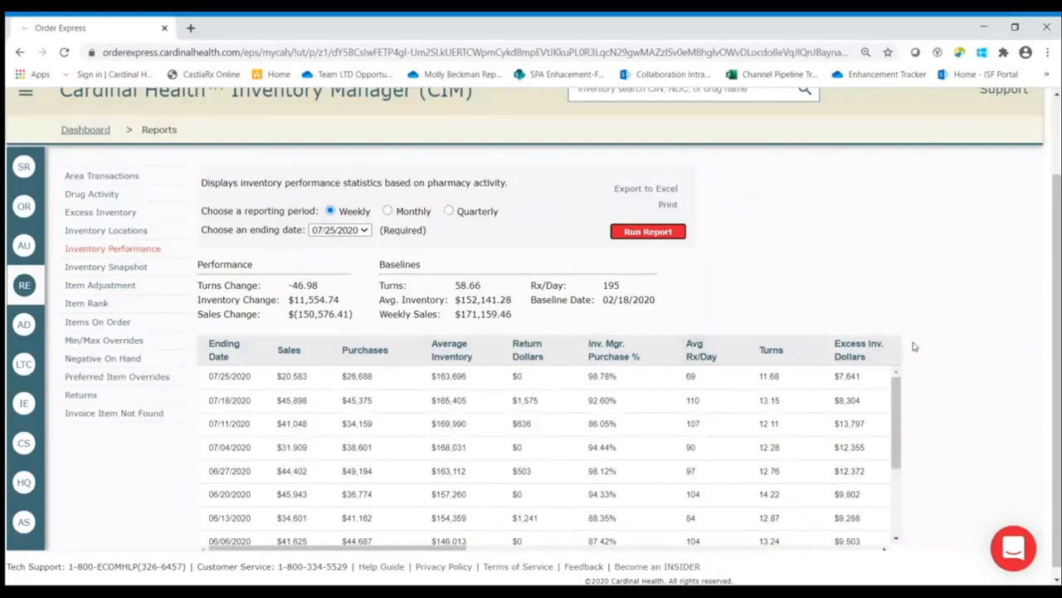
- Examine the weekly performance columns from sales and purchases through audits, overrides, inventory adjustments and service level
scroll(913, 346, "down", 1)
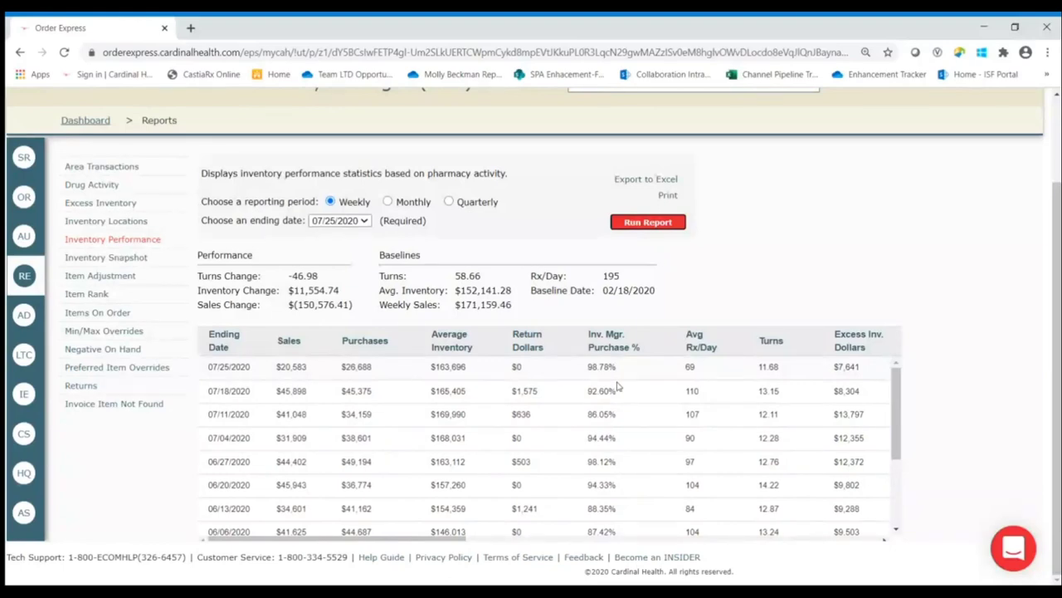
scroll(540, 378, "right", 3)
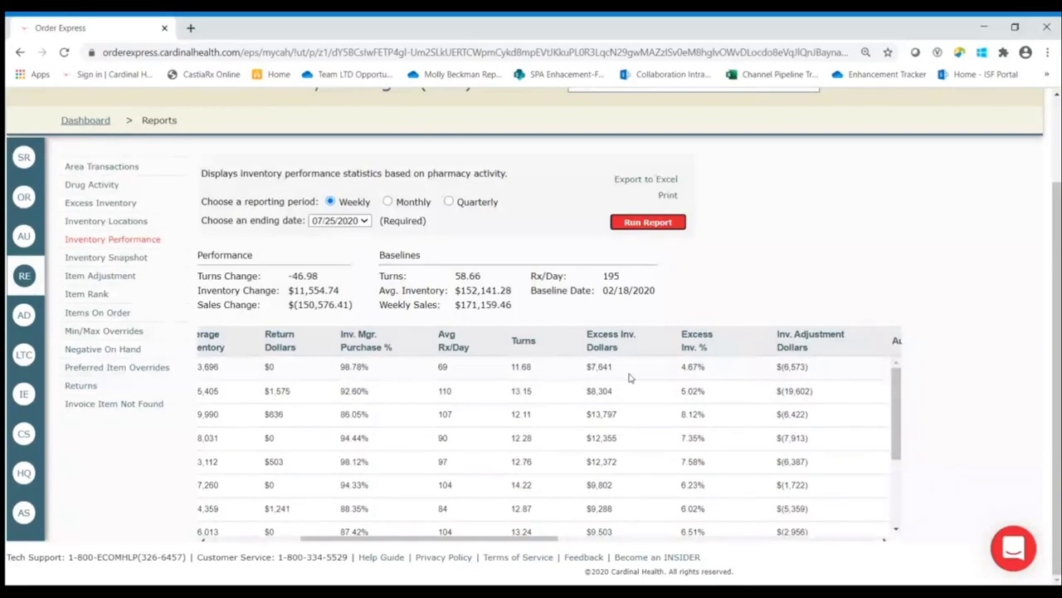
scroll(629, 378, "right", 3)
scroll(629, 377, "right", 3)
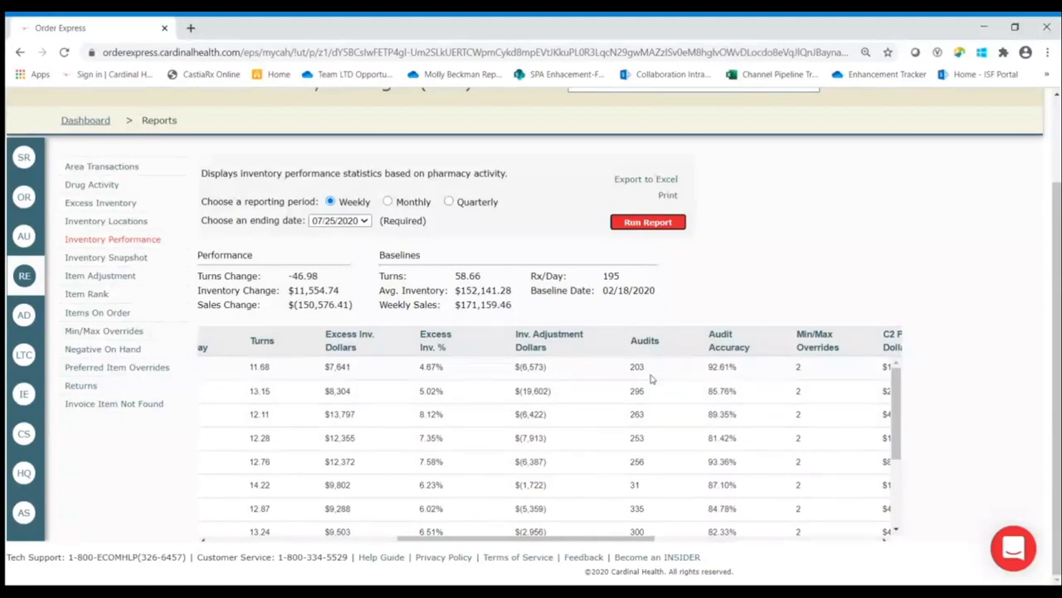
scroll(662, 402, "right", 3)
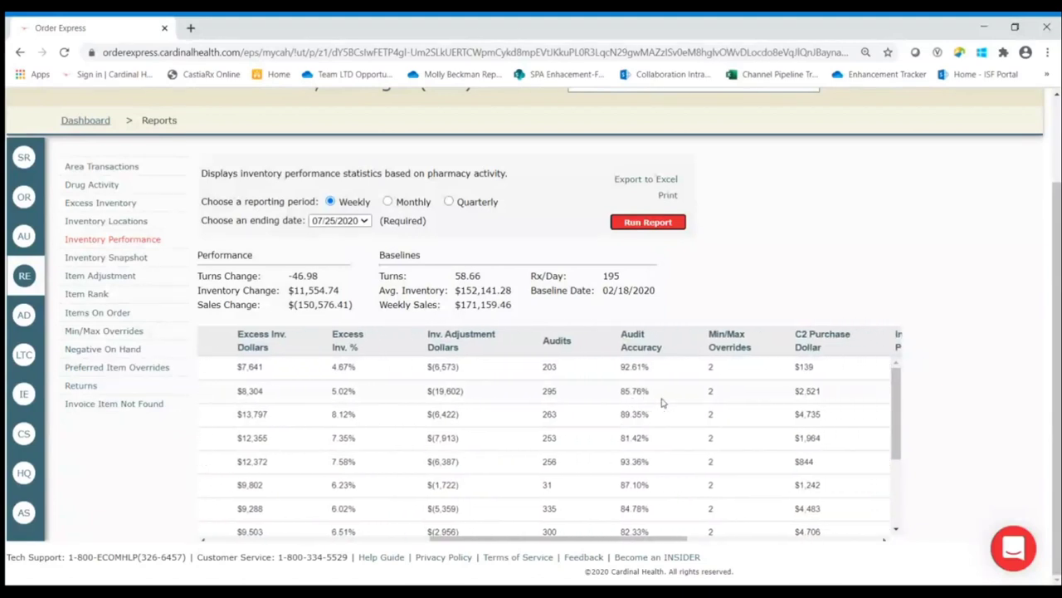
scroll(661, 403, "right", 2)
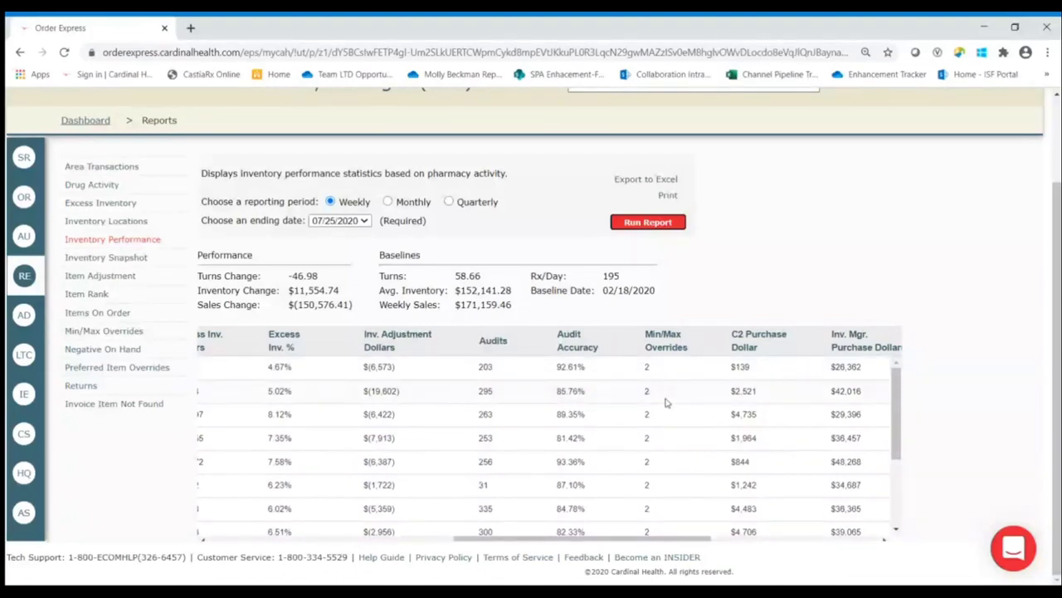
scroll(665, 403, "right", 5)
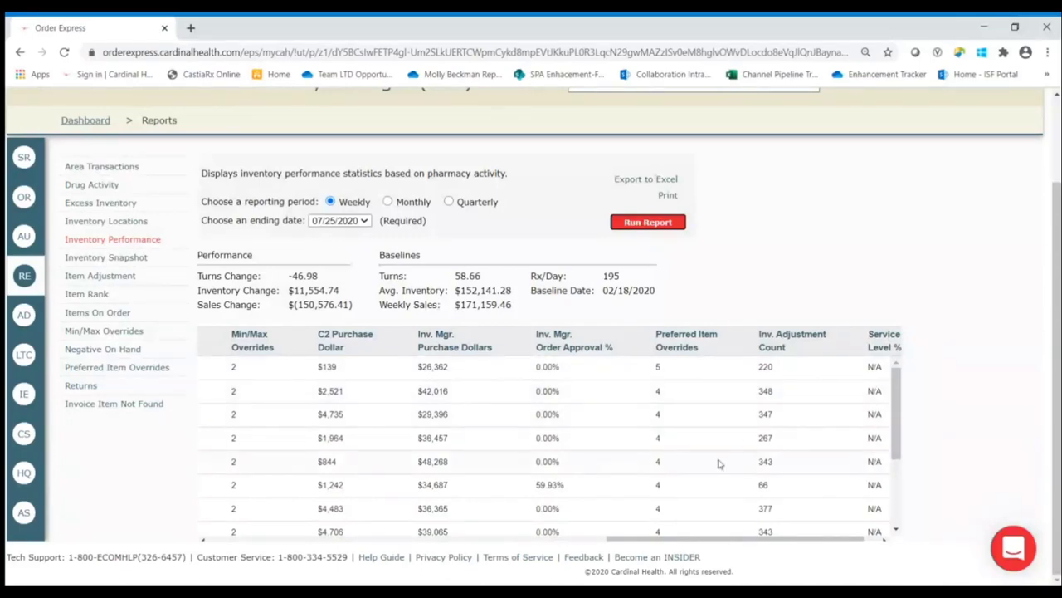
scroll(591, 446, "left", 5)
scroll(591, 446, "left", 3)
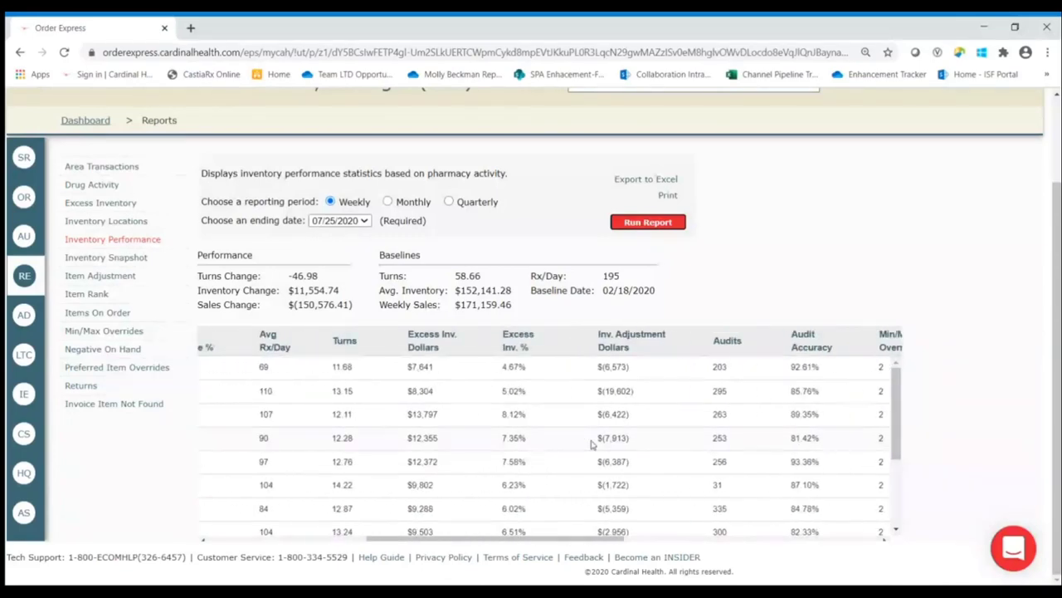
scroll(591, 445, "left", 5)
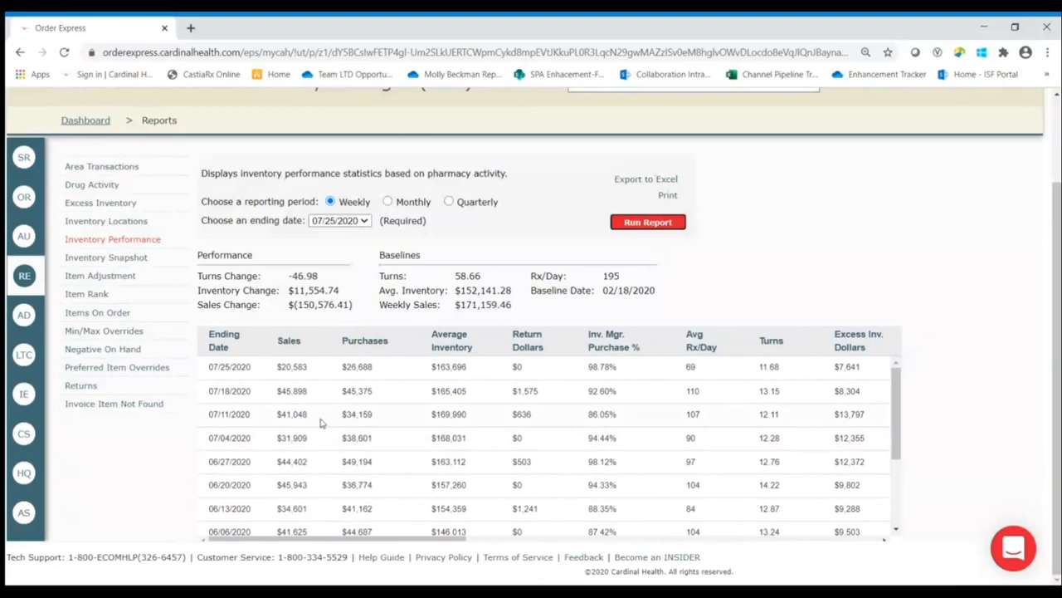
- Run the Excess Inventory report for 90 days on hand with exceptions shown, and examine its columns through Future Demand
left_click(158, 207)
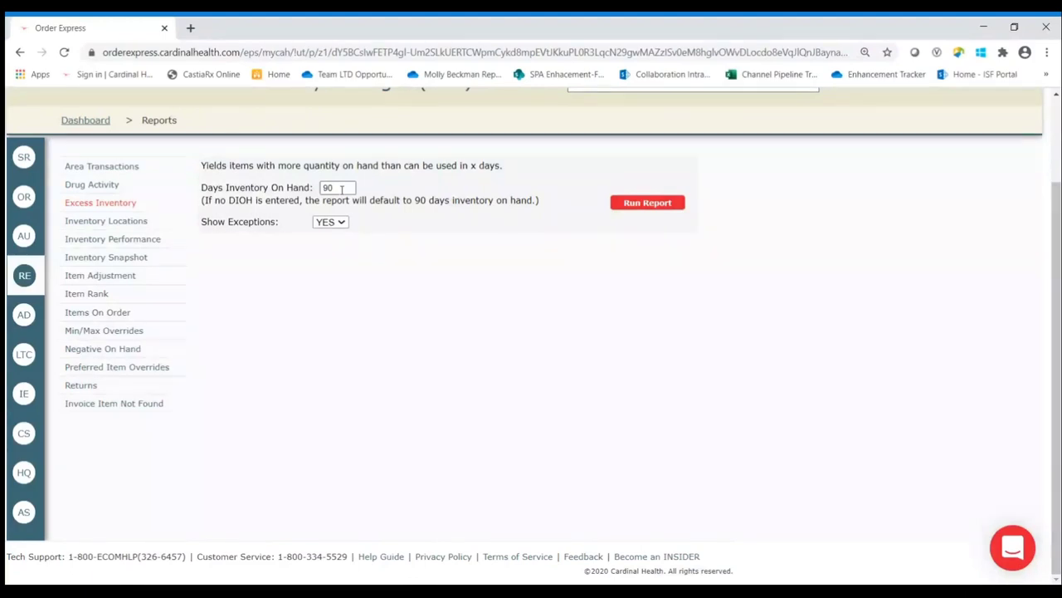
left_click(643, 217)
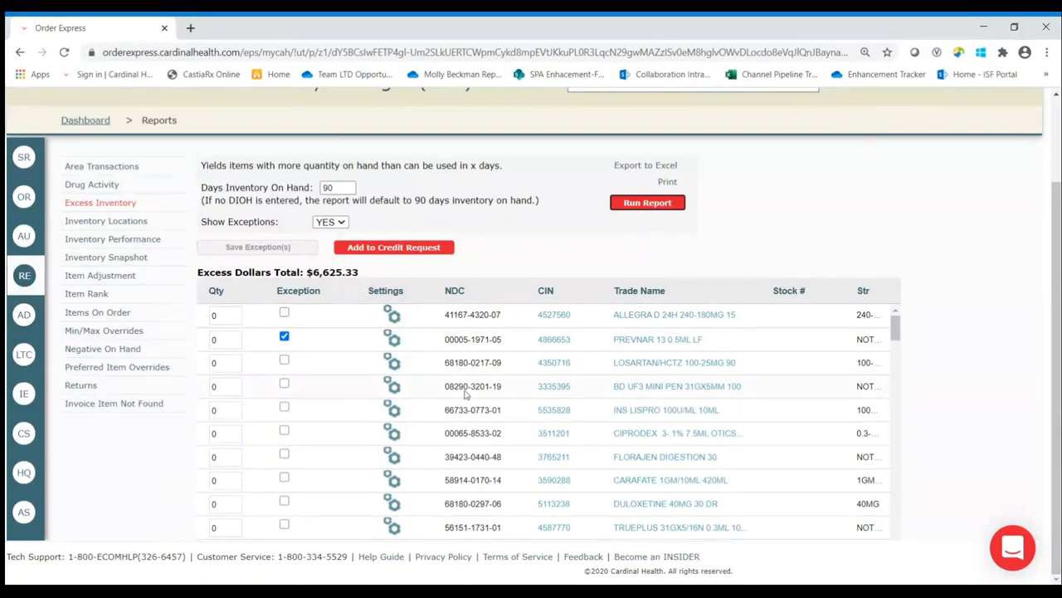
scroll(465, 395, "right", 10)
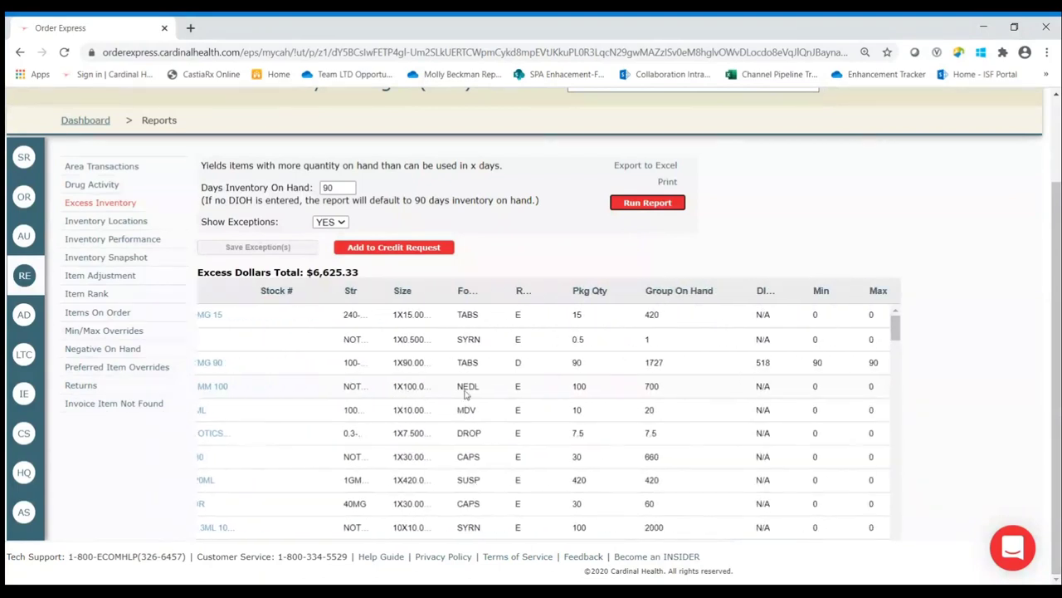
scroll(466, 394, "right", 3)
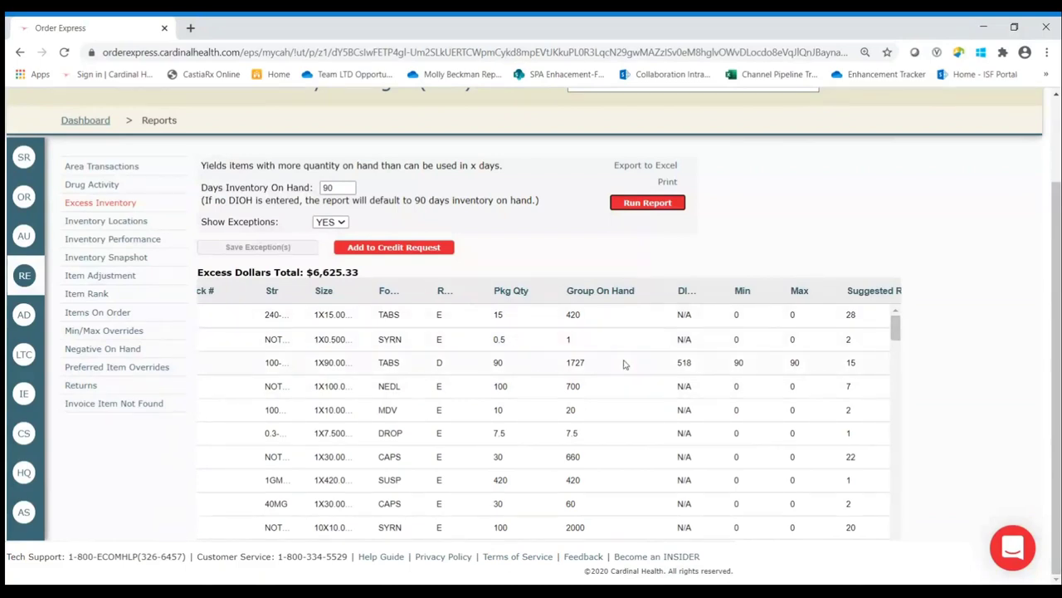
scroll(625, 364, "right", 12)
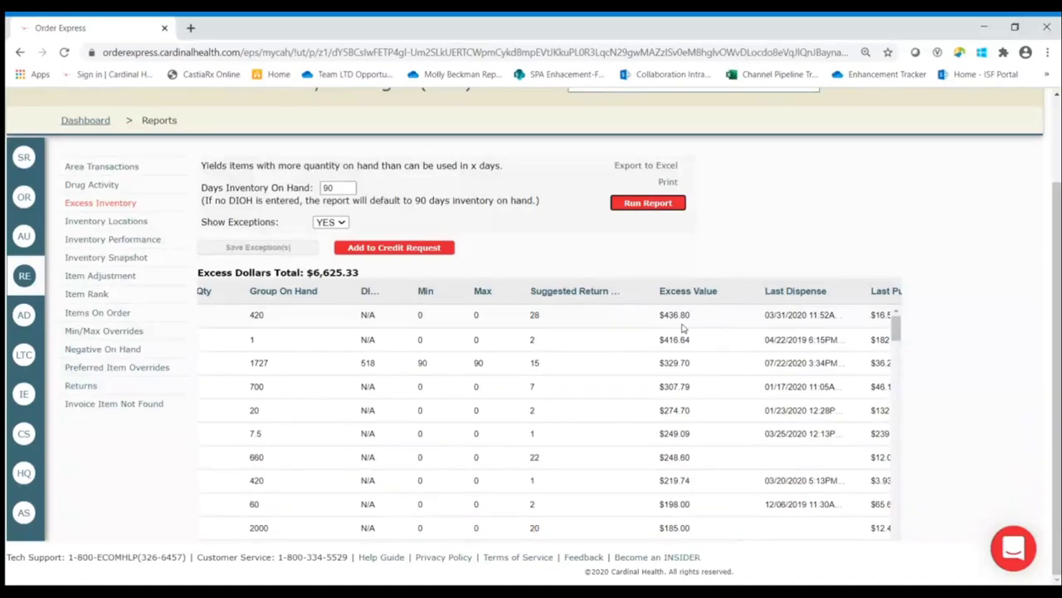
scroll(683, 329, "up", 1)
scroll(683, 329, "down", 1)
scroll(682, 329, "right", 3)
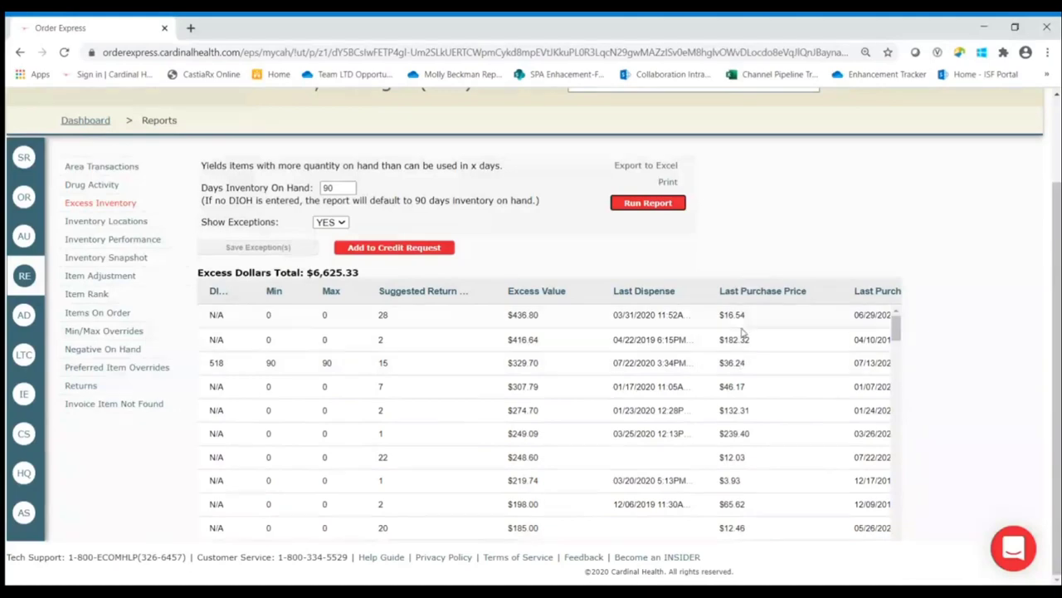
scroll(743, 380, "right", 4)
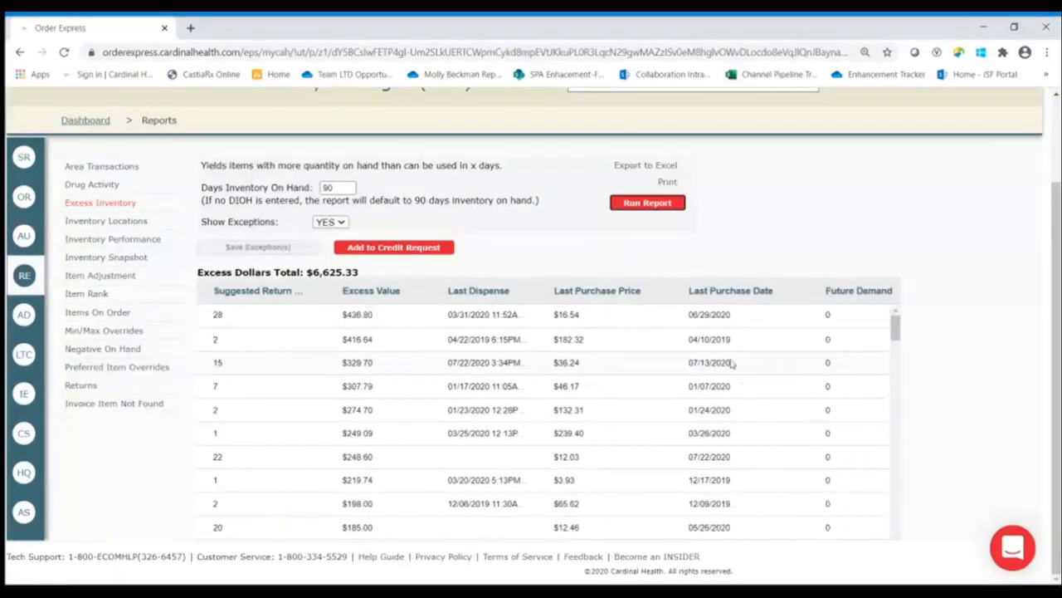
- Return to the start of the Excess Inventory results and examine the Qty, Exception and Settings columns
scroll(502, 400, "left", 8)
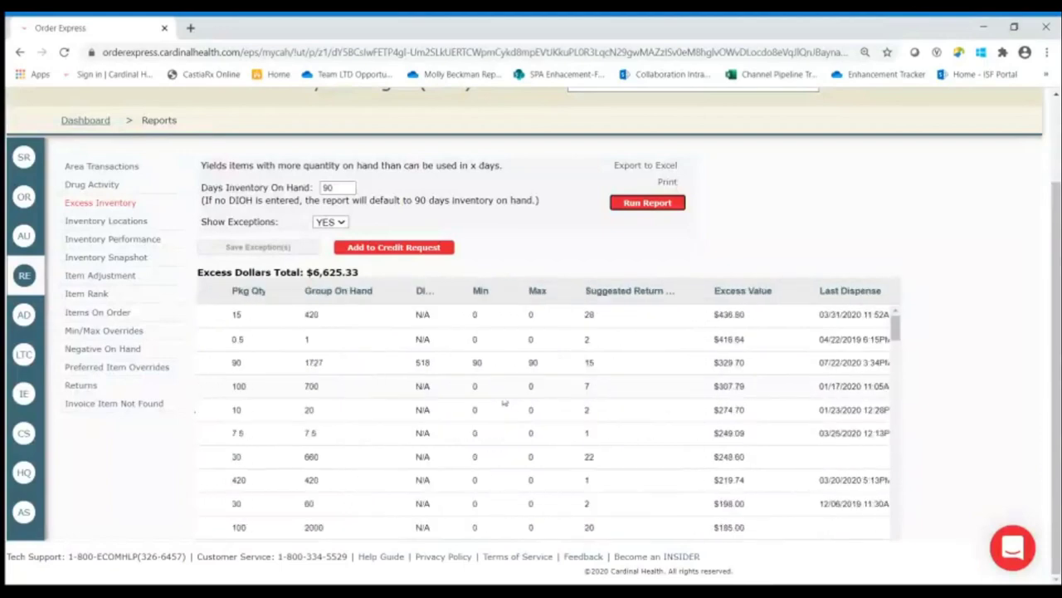
scroll(502, 400, "left", 2)
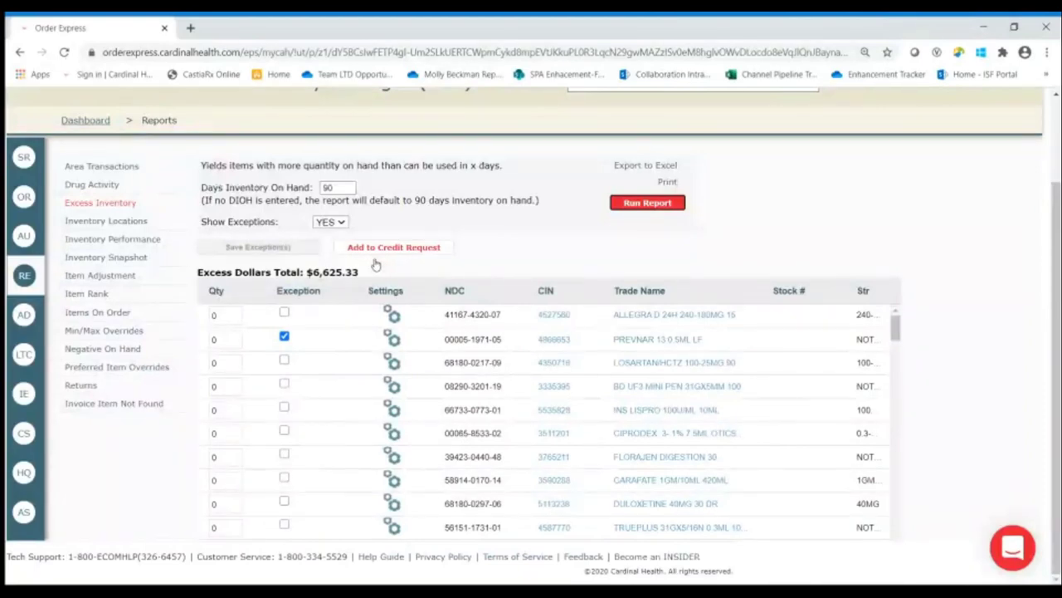
- Run the Item Adjustment report for the Set On Hand Quantity adjustment type from 7/13/2020 to 7/27/2020
left_click(126, 282)
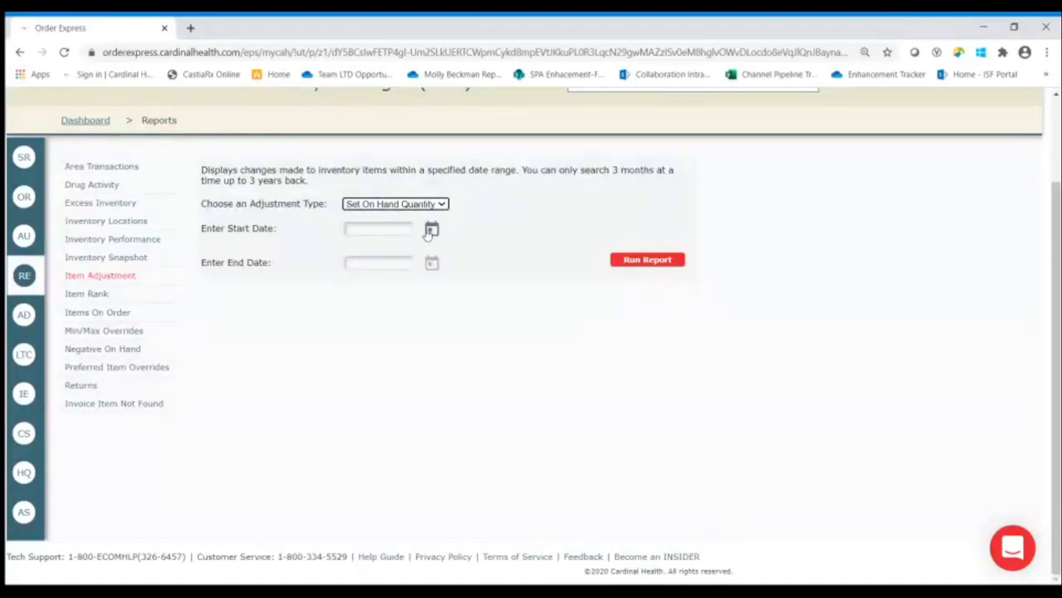
left_click(431, 231)
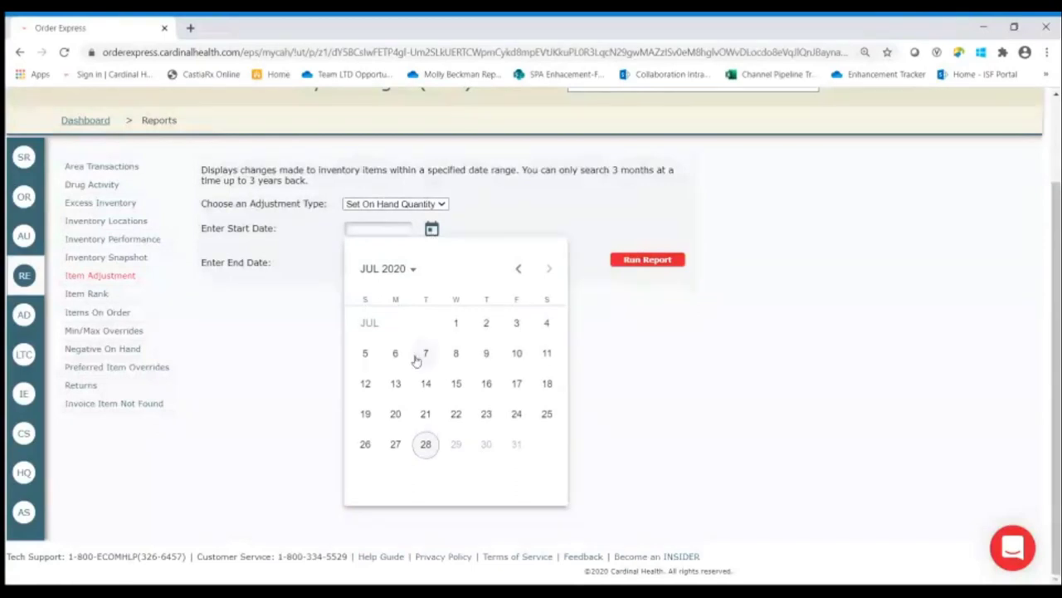
left_click(397, 384)
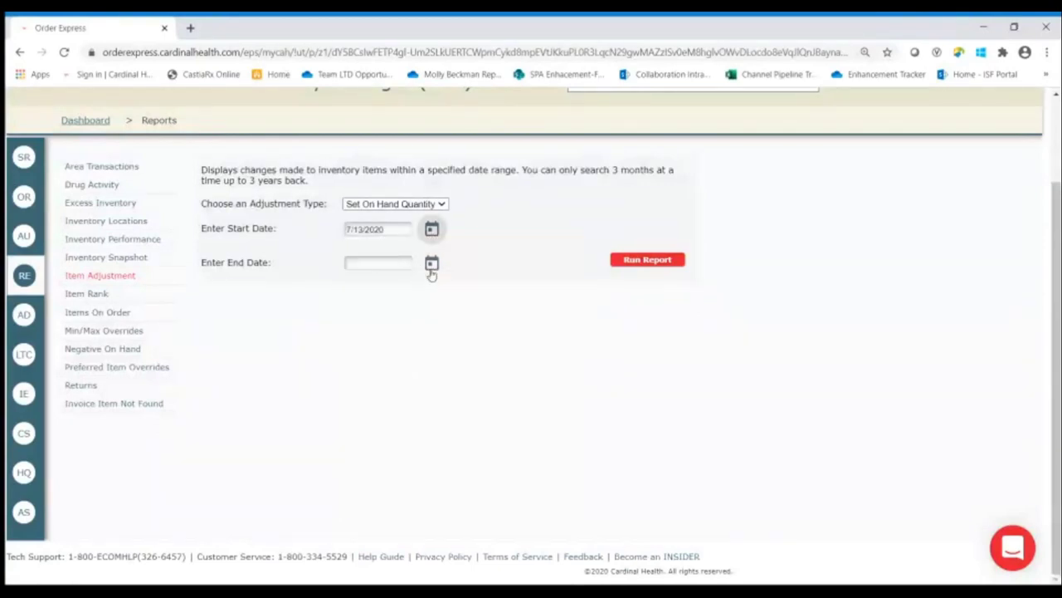
left_click(431, 264)
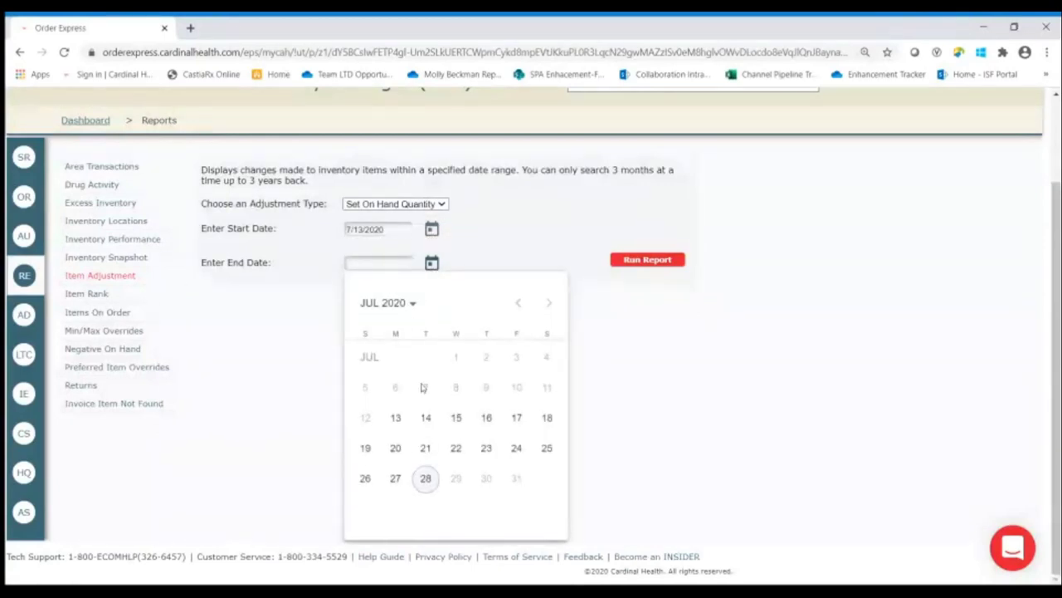
left_click(395, 481)
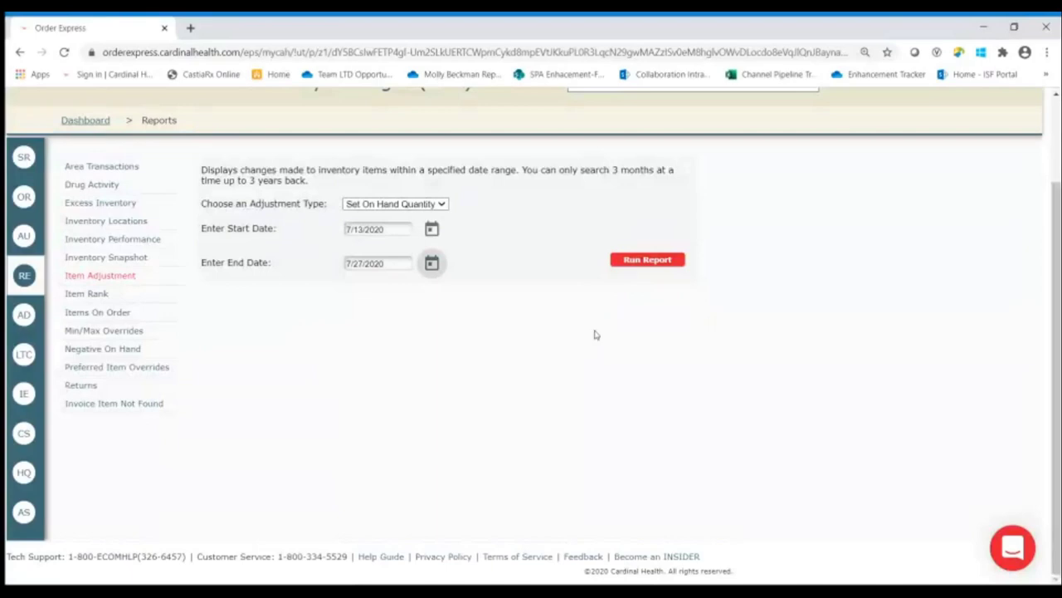
left_click(646, 266)
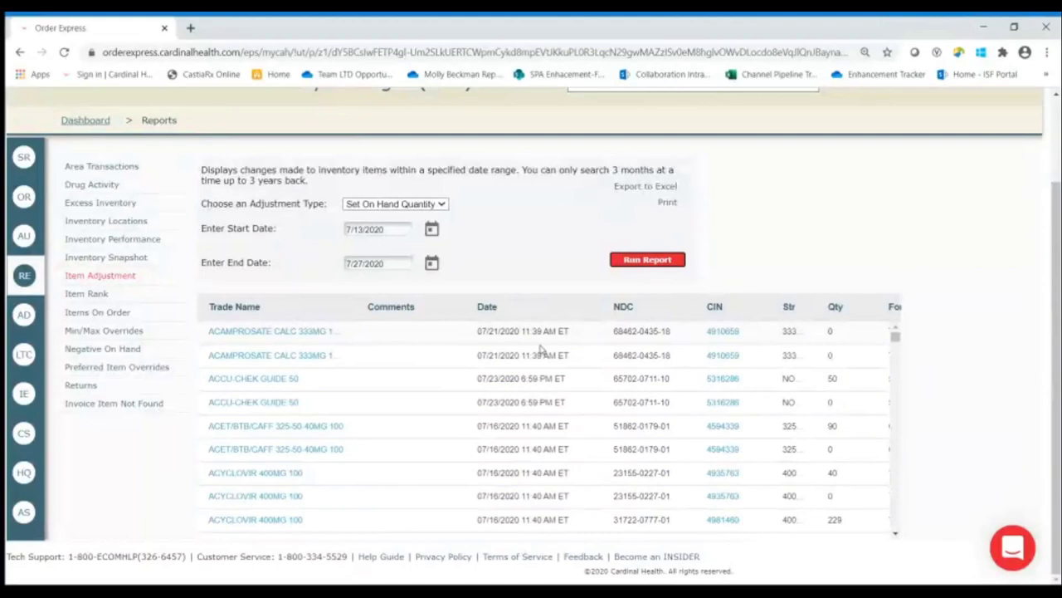
- Examine the Item Adjustment results from Trade Name through adjustment type, inventory value, User ID and Settings, returning to the first columns
scroll(539, 349, "up", 1)
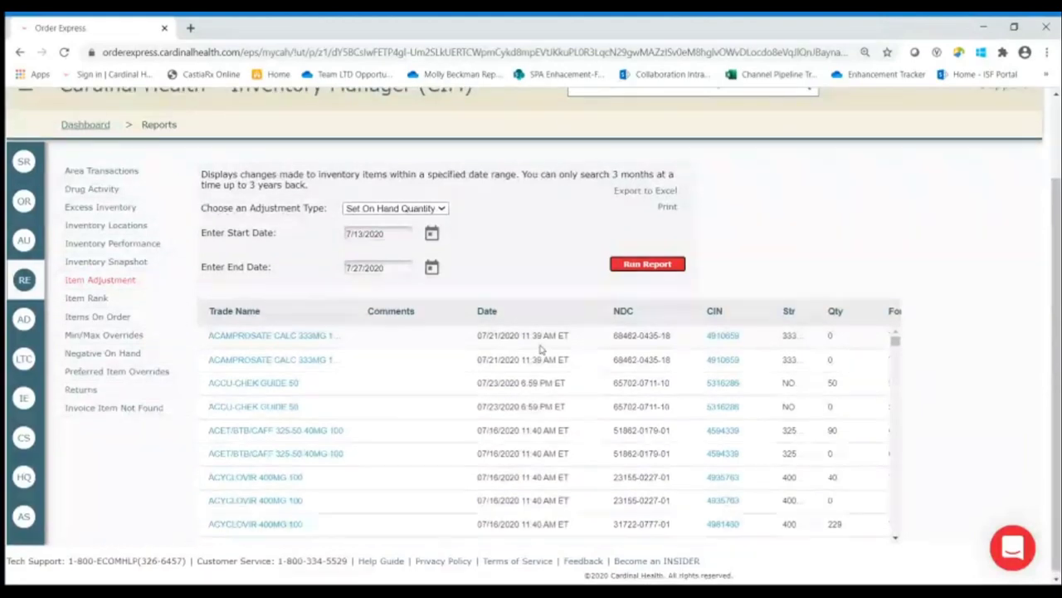
scroll(539, 349, "right", 2)
scroll(539, 349, "right", 8)
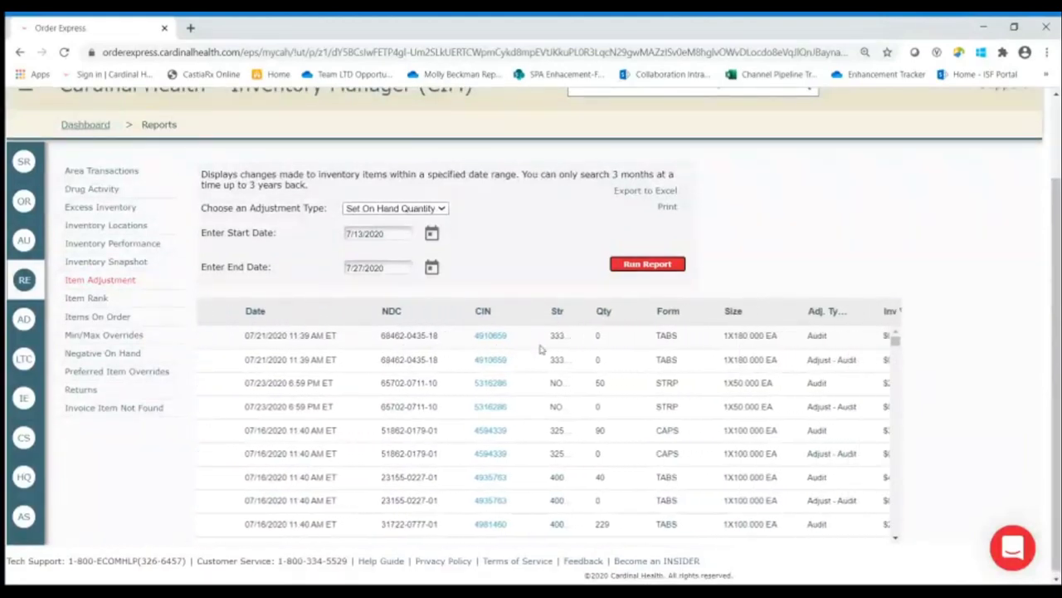
scroll(540, 349, "right", 2)
left_click(542, 347)
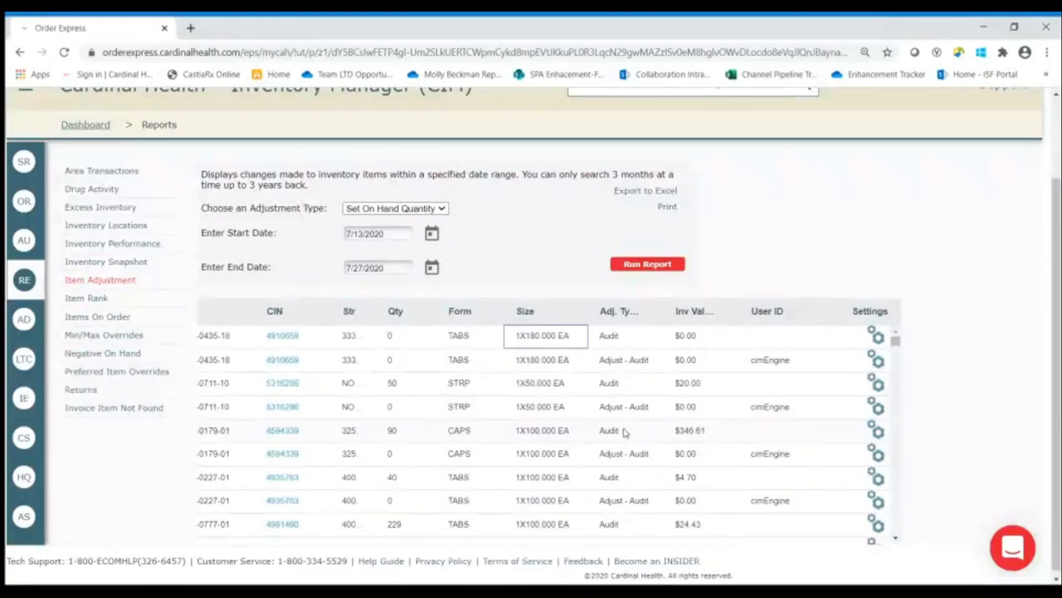
scroll(624, 431, "left", 5)
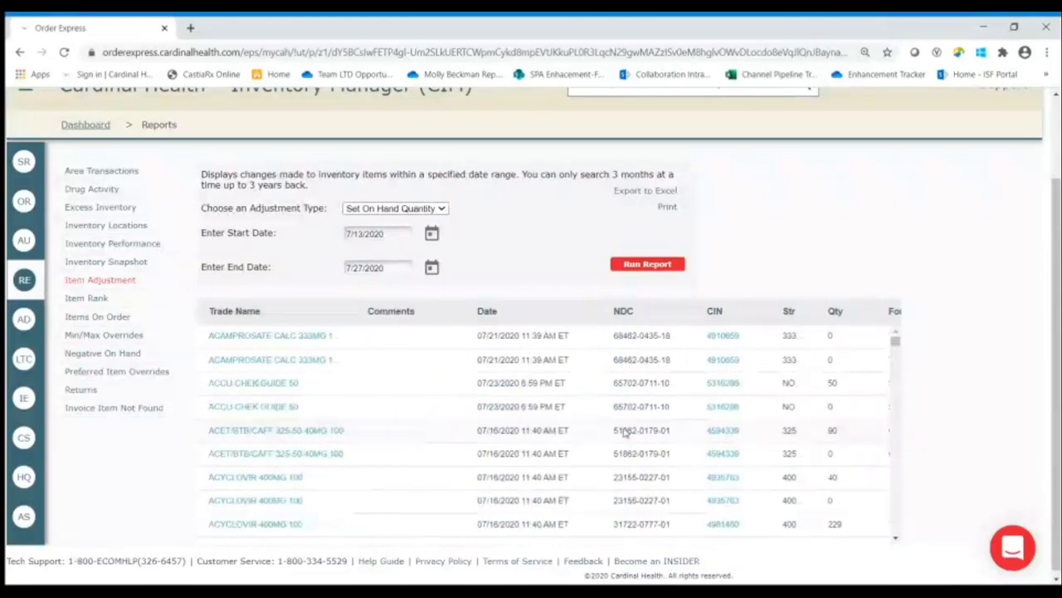